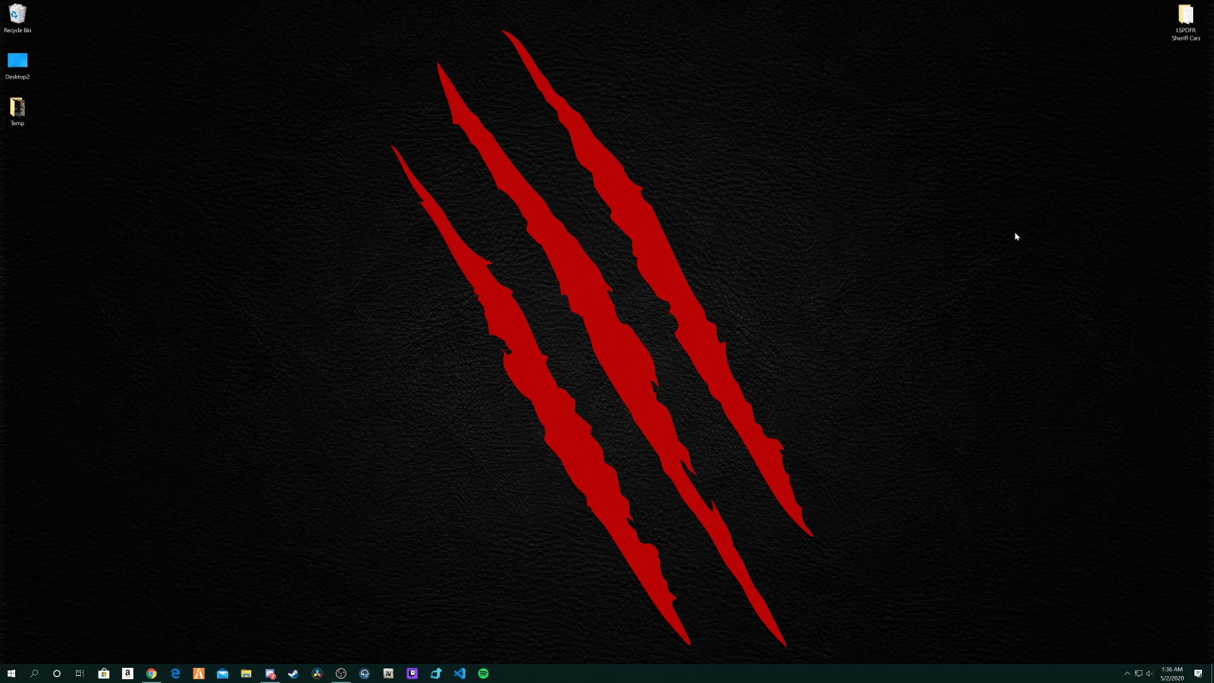
# Step: Switch to Chrome and reload the fivem.net page to return to its client download offer
pyautogui.click(151, 673)
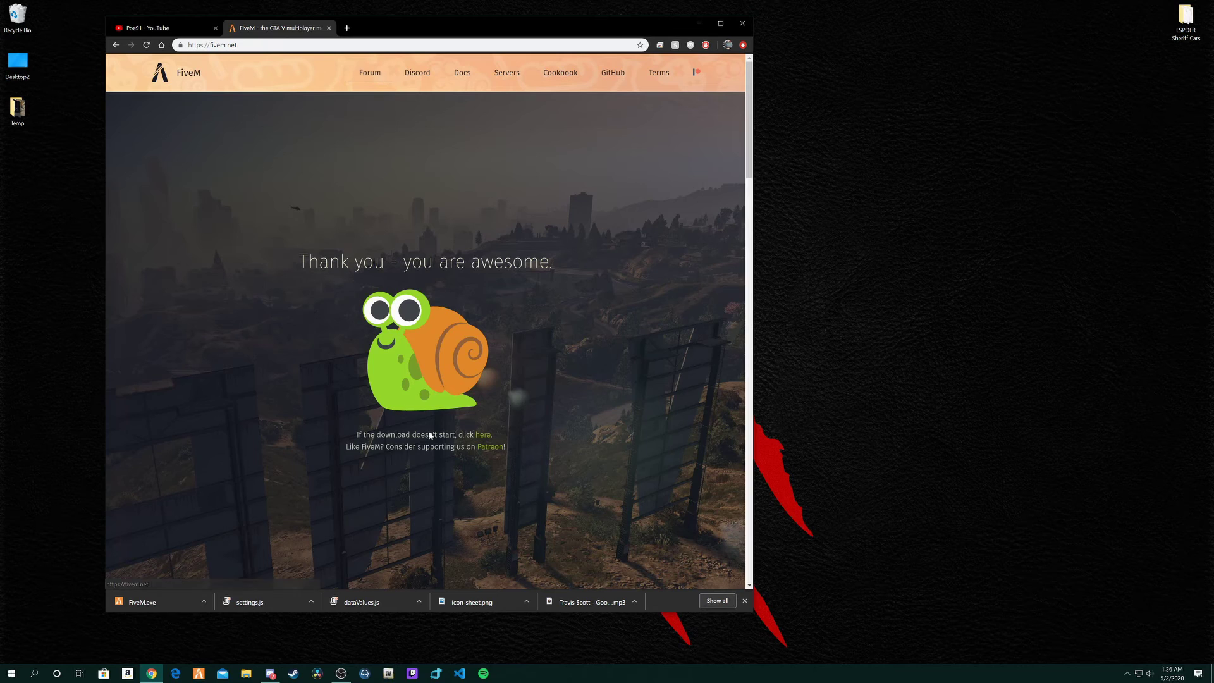
pyautogui.scroll(-2, 279, 157)
pyautogui.scroll(2, 278, 157)
pyautogui.click(147, 45)
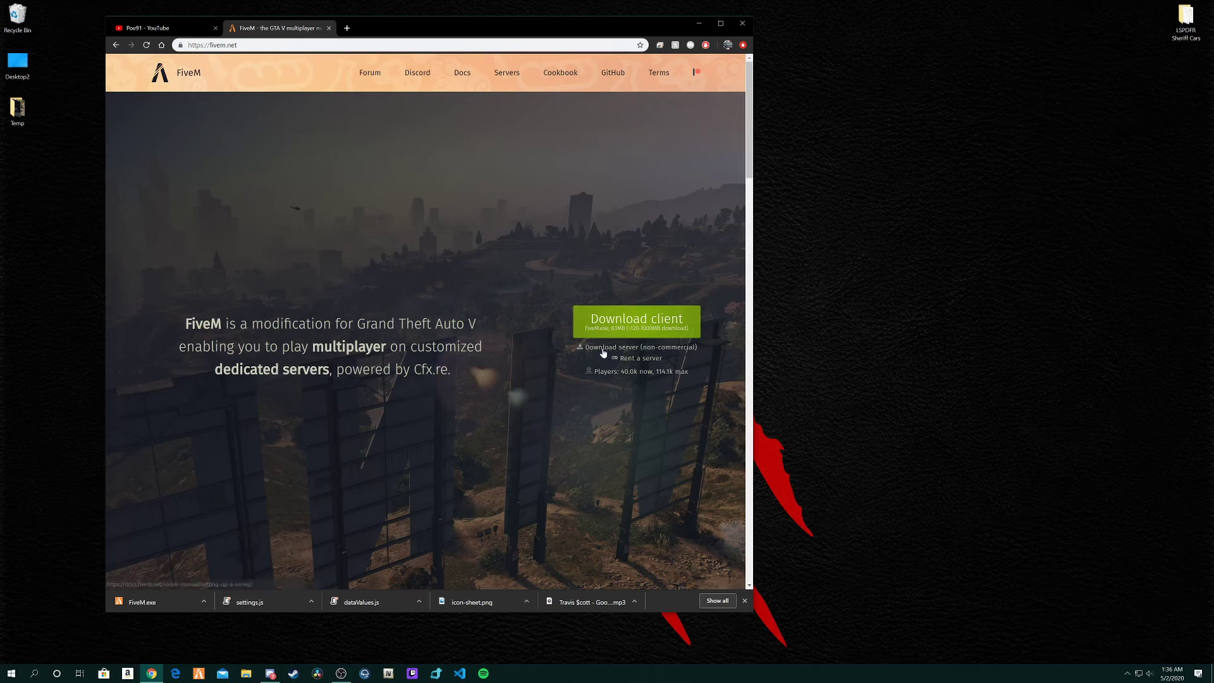
# Step: Download the FiveM client, agreeing to the Terms of Service, and run the downloaded FiveM (1).exe
pyautogui.click(658, 323)
pyautogui.scroll(-20, 611, 431)
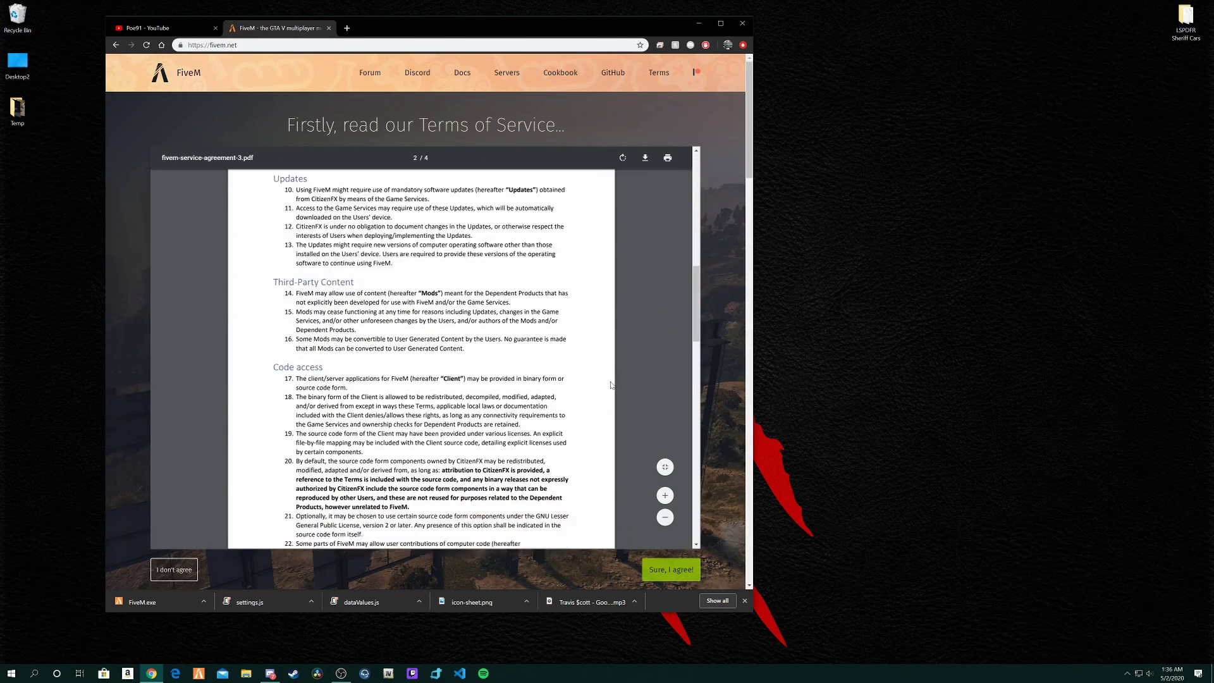
pyautogui.scroll(-12, 611, 432)
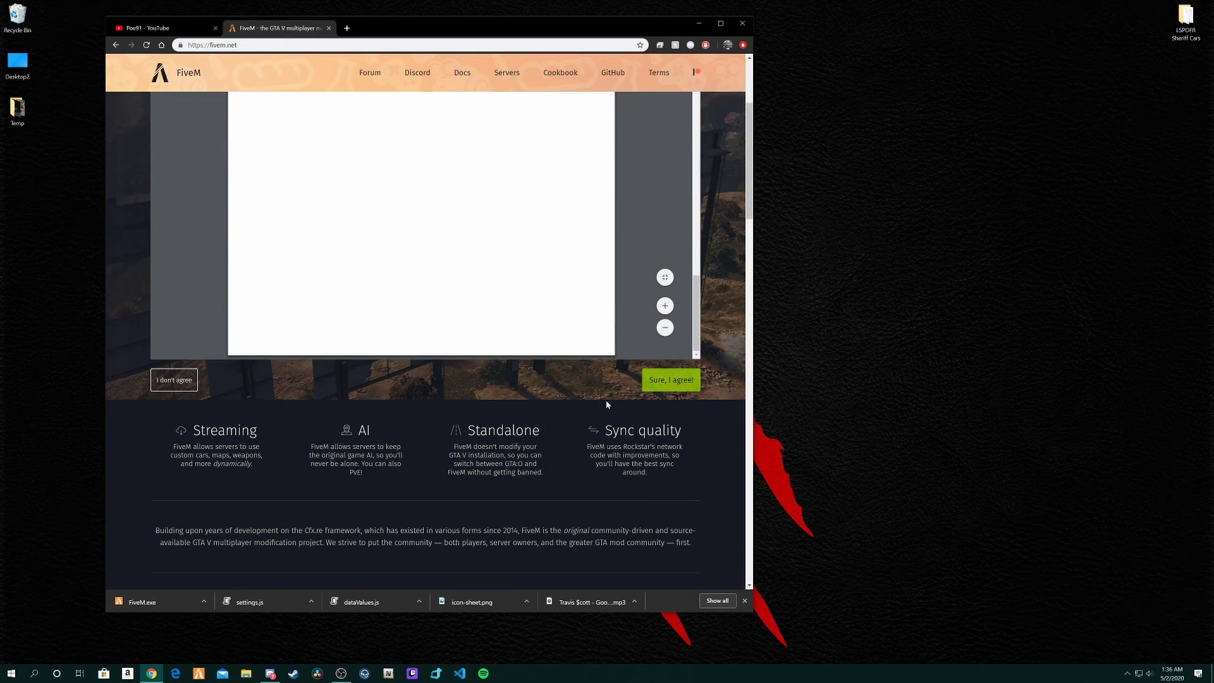
pyautogui.scroll(3, 604, 405)
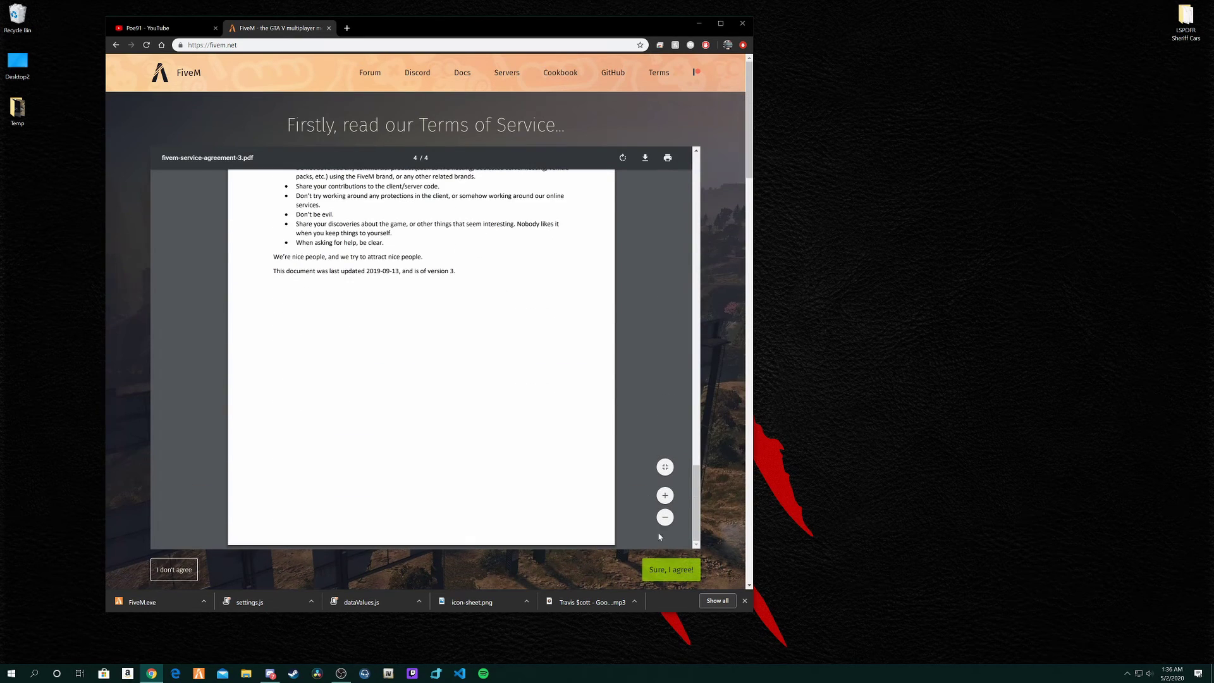
pyautogui.click(663, 572)
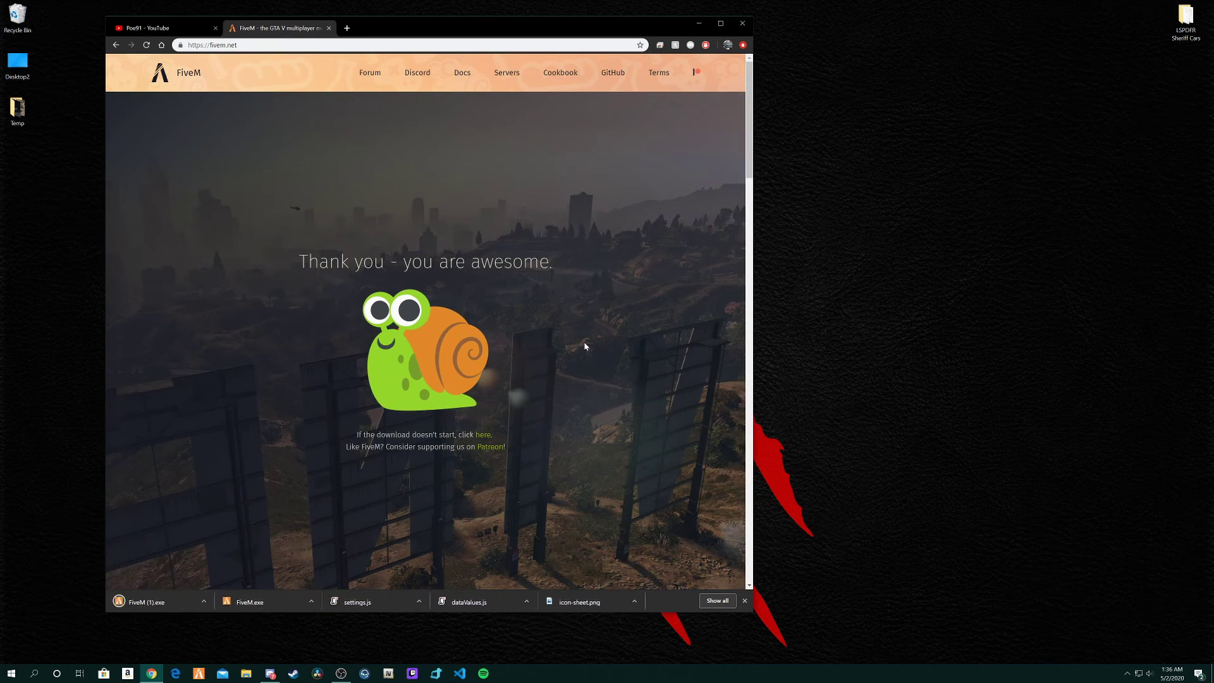
pyautogui.click(152, 601)
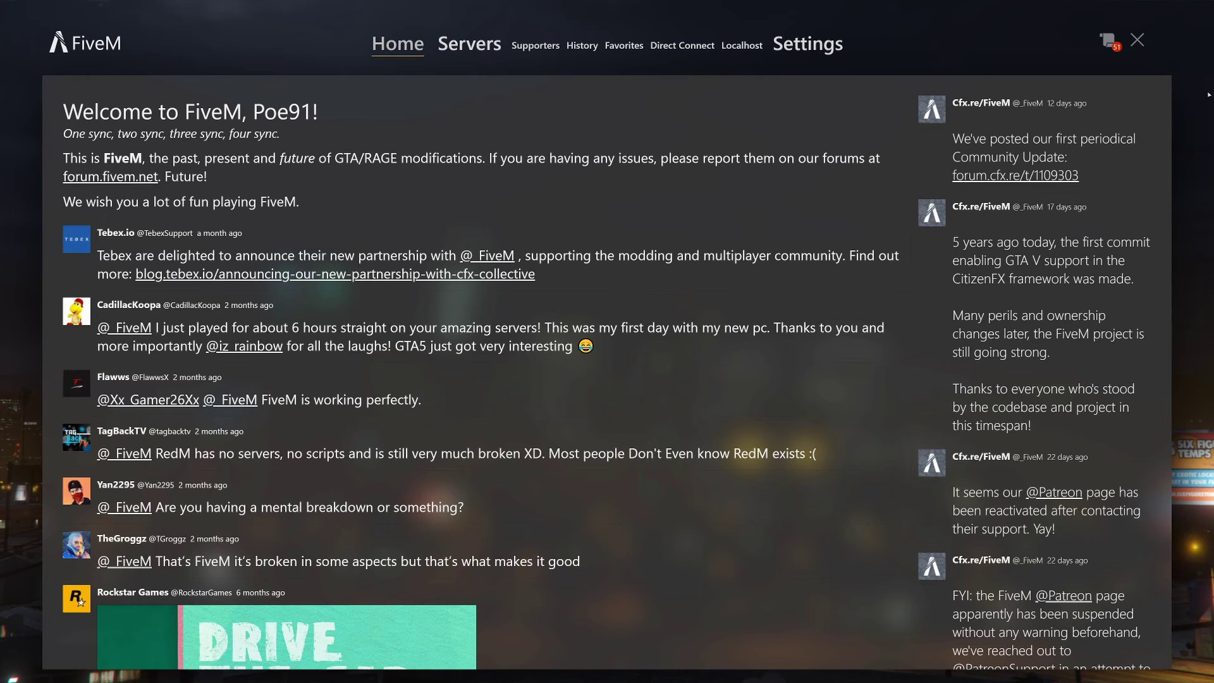
# Step: Browse FiveM's full server list and its supporters list, checking the server names and player counts
pyautogui.click(469, 44)
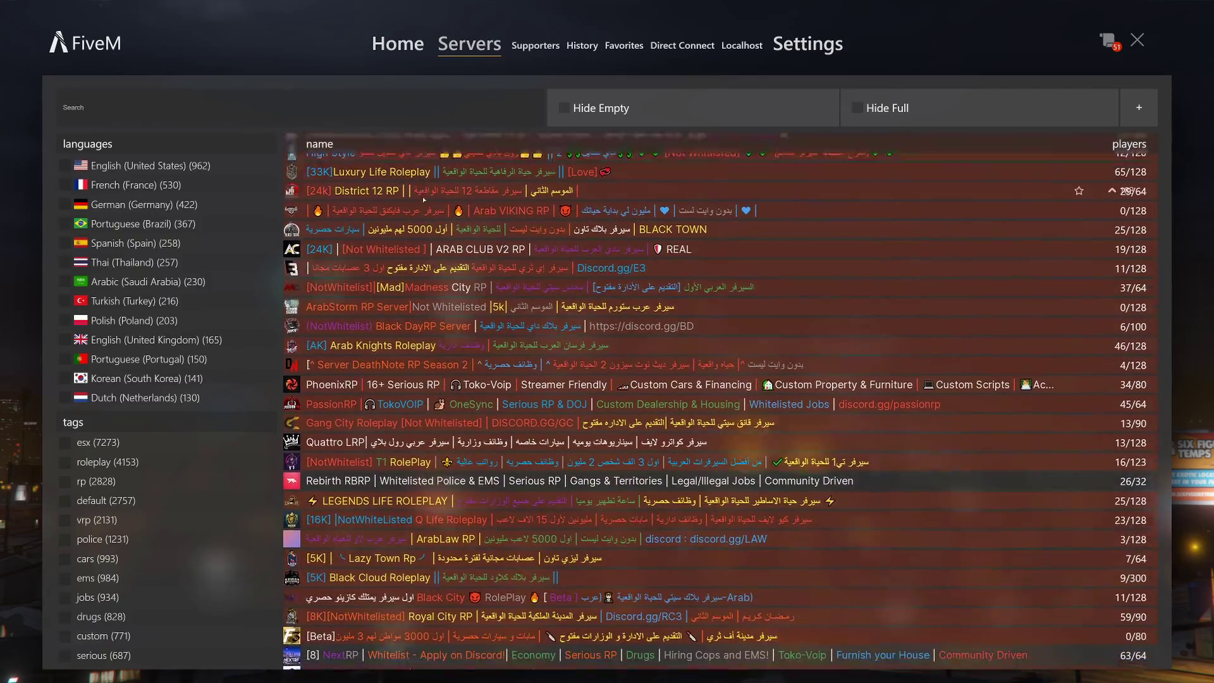
pyautogui.scroll(-20, 430, 209)
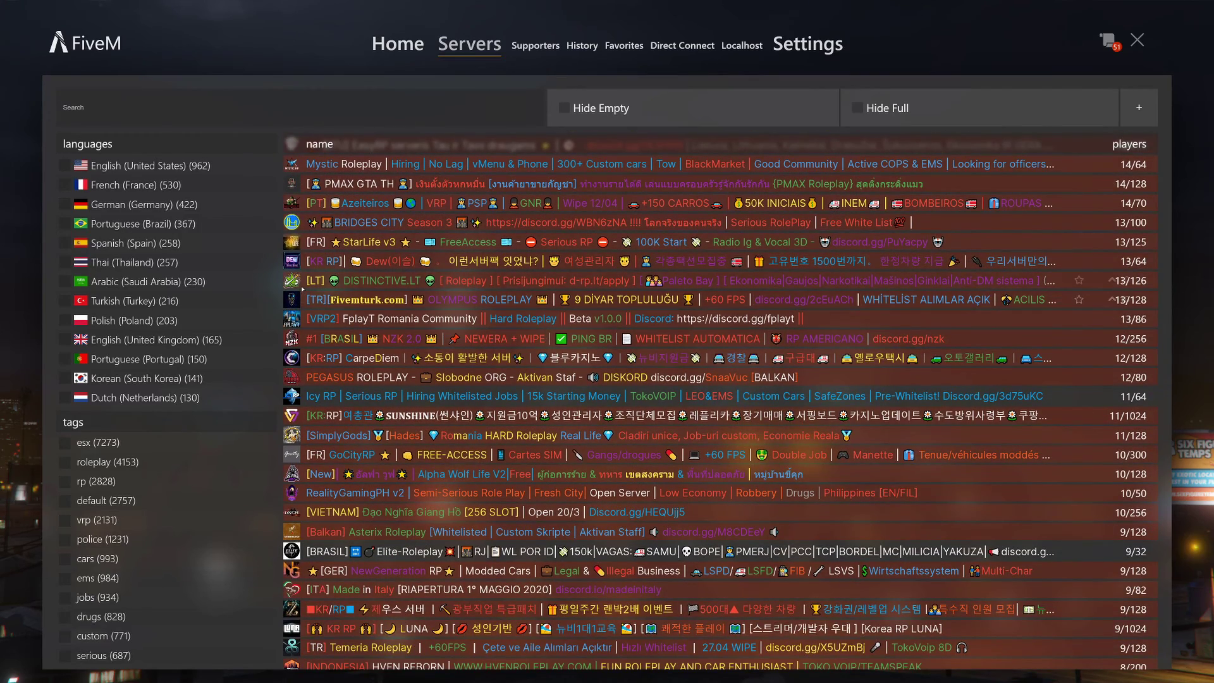
pyautogui.scroll(-5, 303, 286)
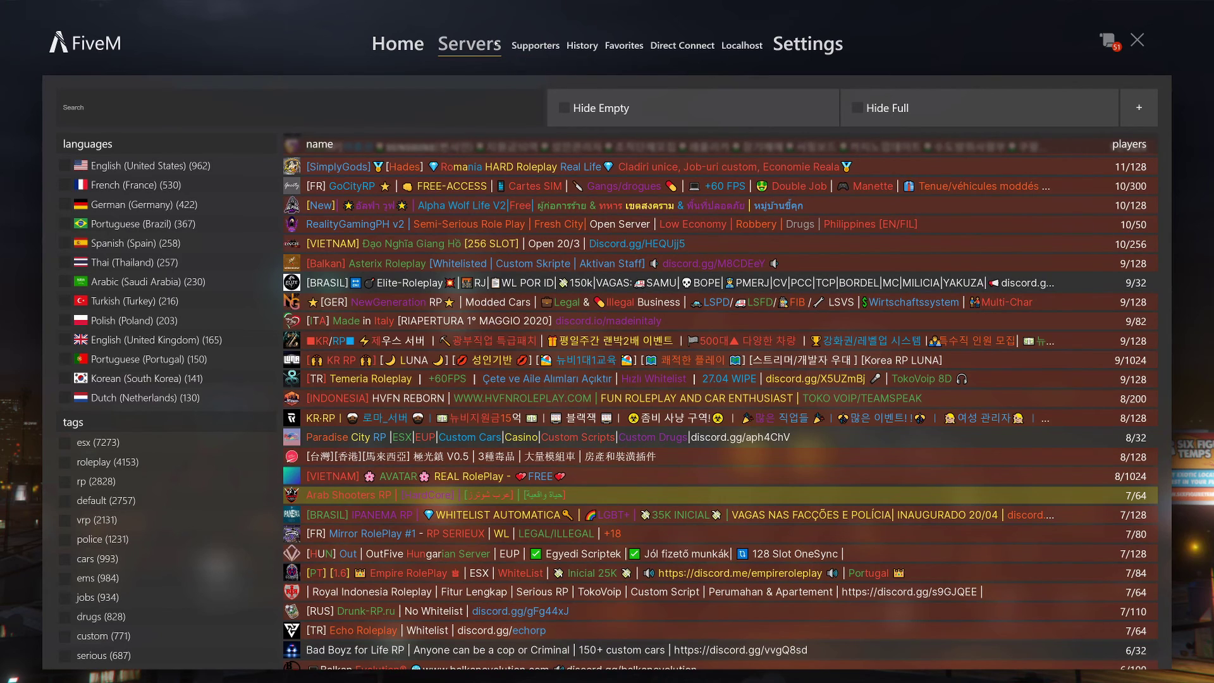
pyautogui.click(530, 52)
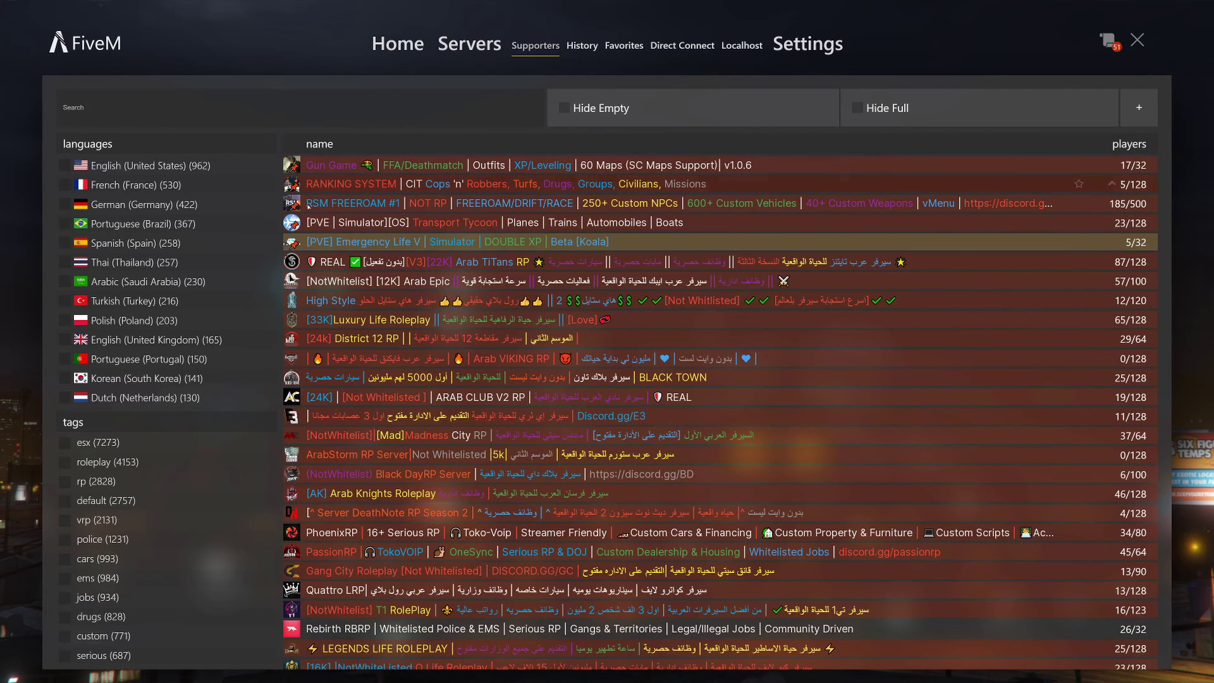
pyautogui.scroll(-4, 538, 146)
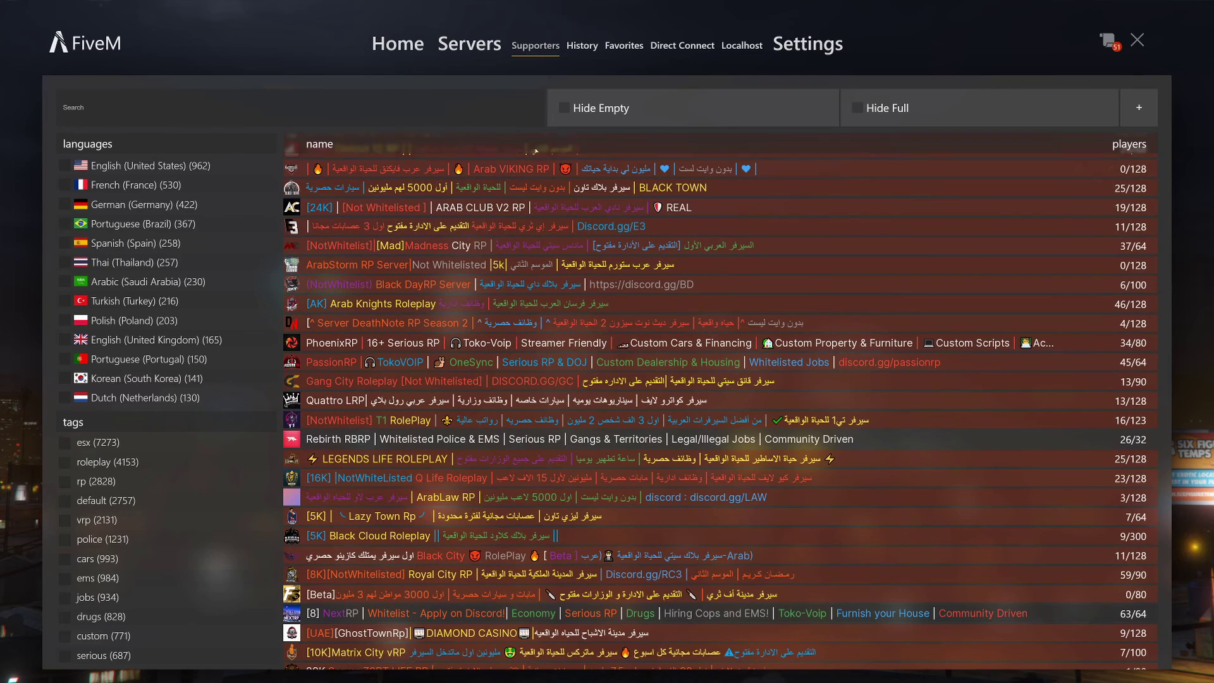
pyautogui.scroll(-6, 493, 201)
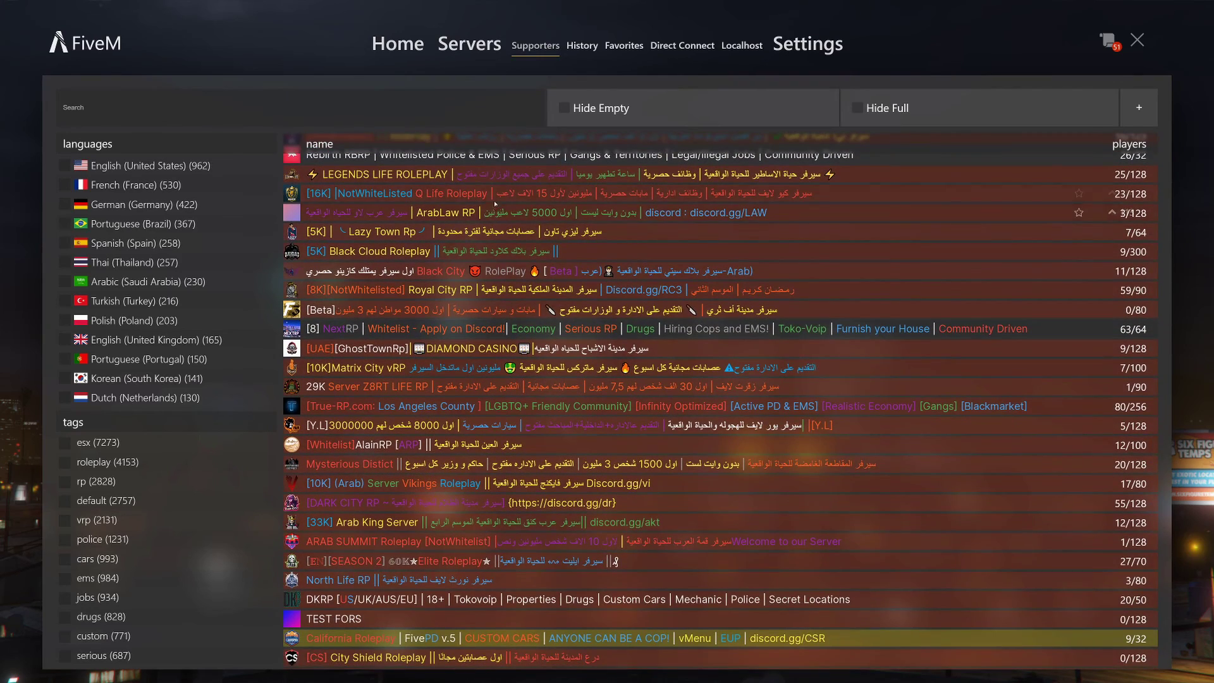
pyautogui.scroll(-1, 492, 201)
# Step: View the history of visited servers and the list of favorite servers
pyautogui.click(578, 57)
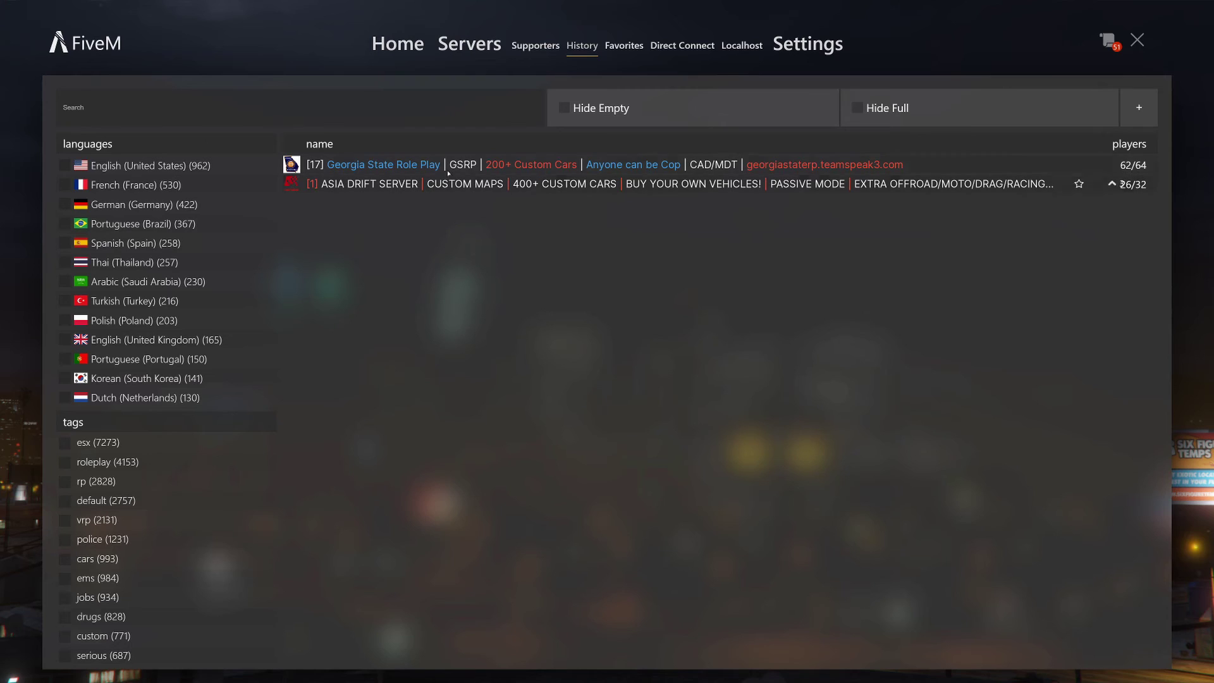
pyautogui.moveTo(1039, 172)
pyautogui.click(626, 46)
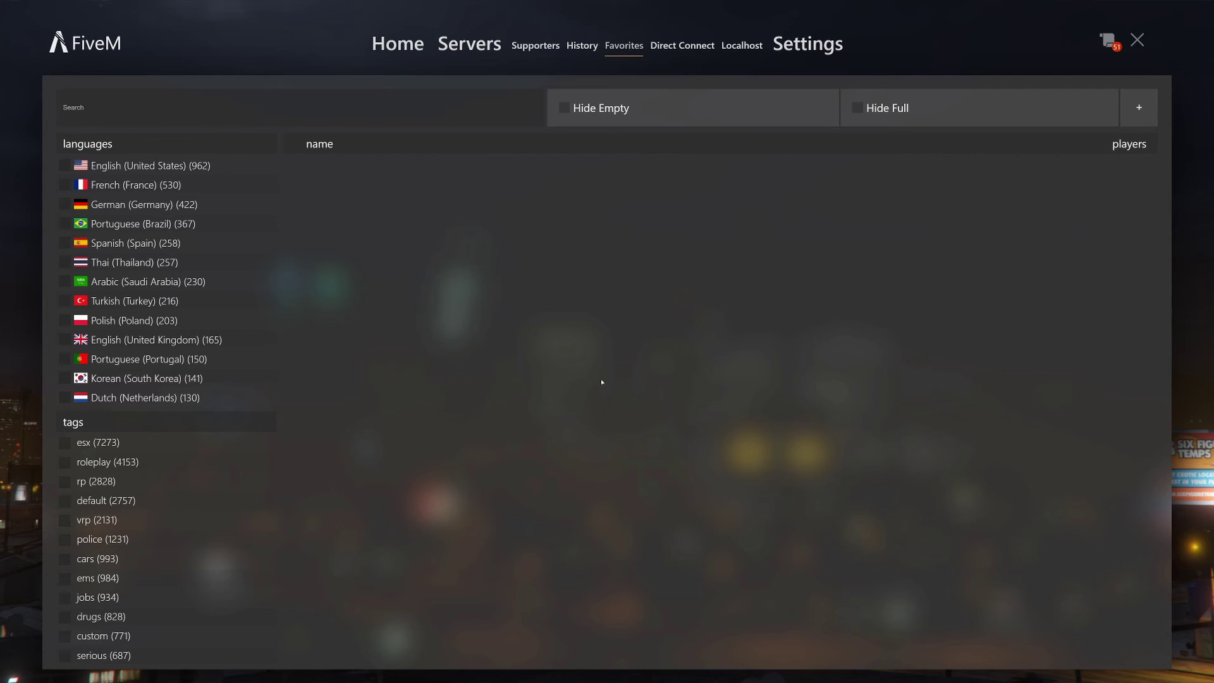
# Step: Fill in the player name in the FiveM settings
pyautogui.click(828, 50)
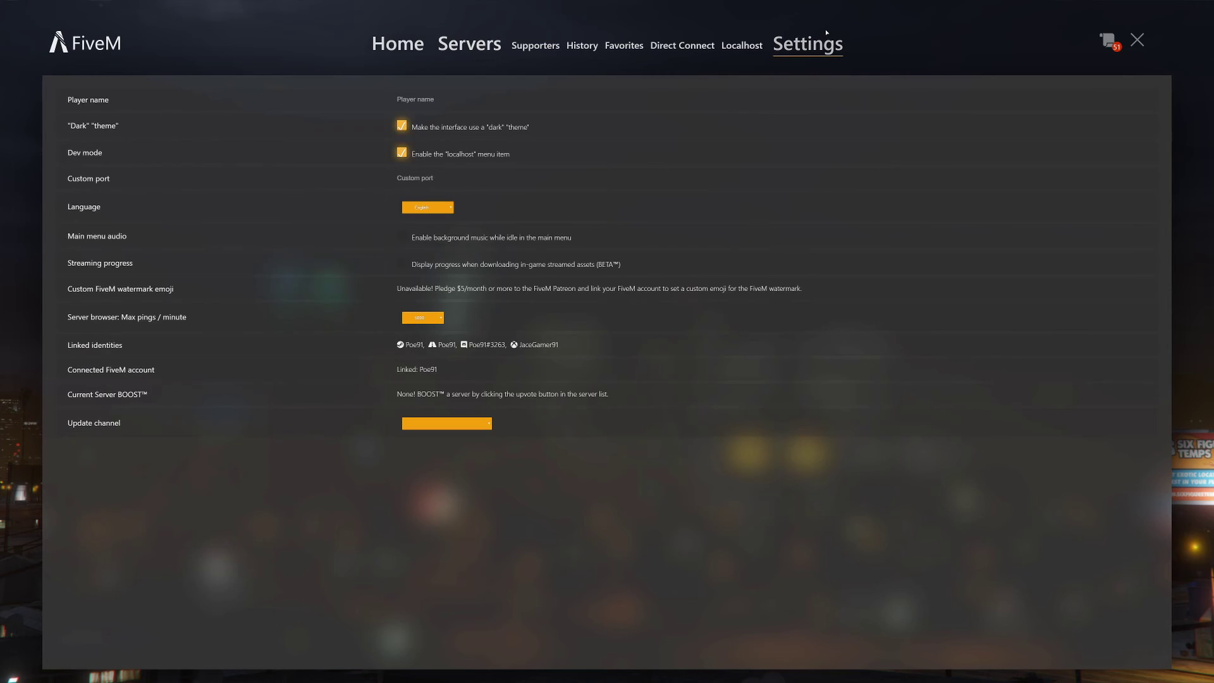
pyautogui.click(484, 96)
pyautogui.write('Poe91')
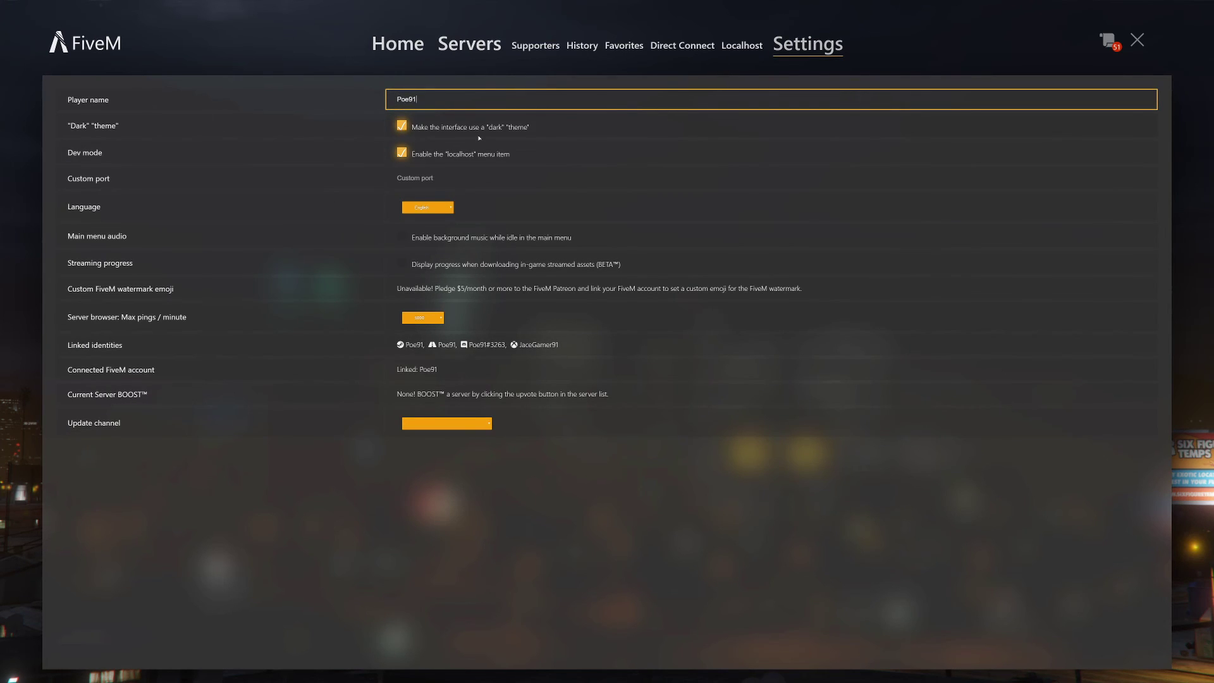
pyautogui.click(361, 182)
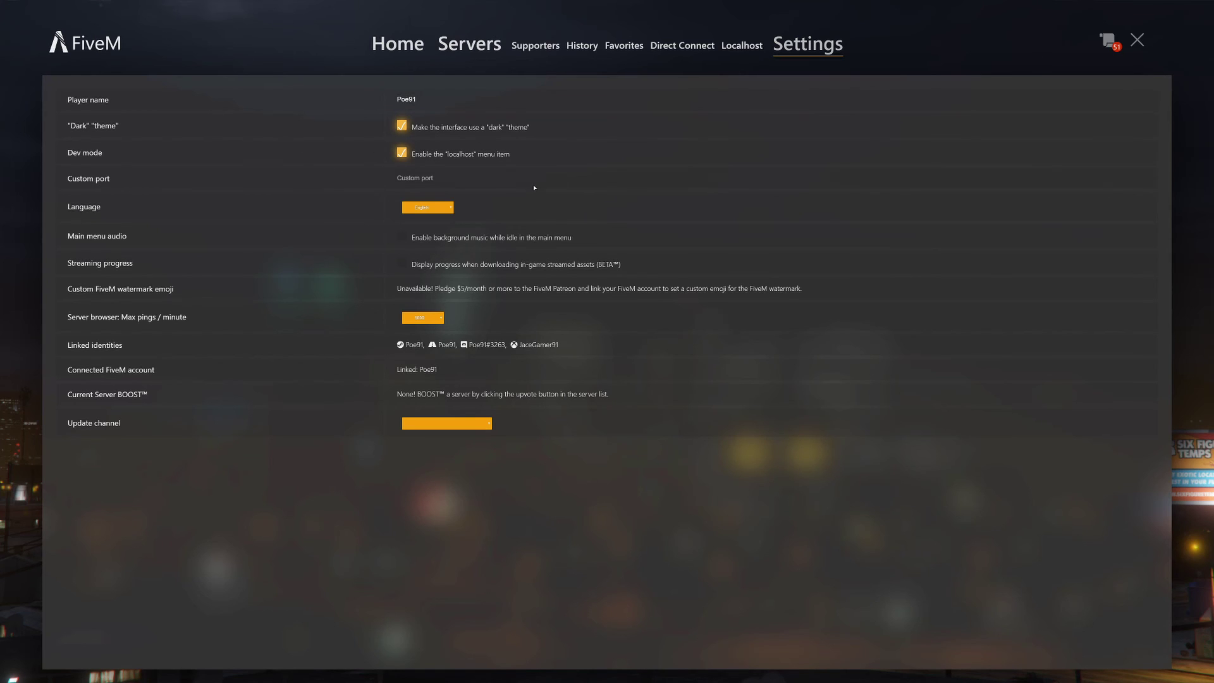
# Step: Toggle the dark theme and the dev mode "localhost" menu item off and on again in the settings
pyautogui.click(402, 127)
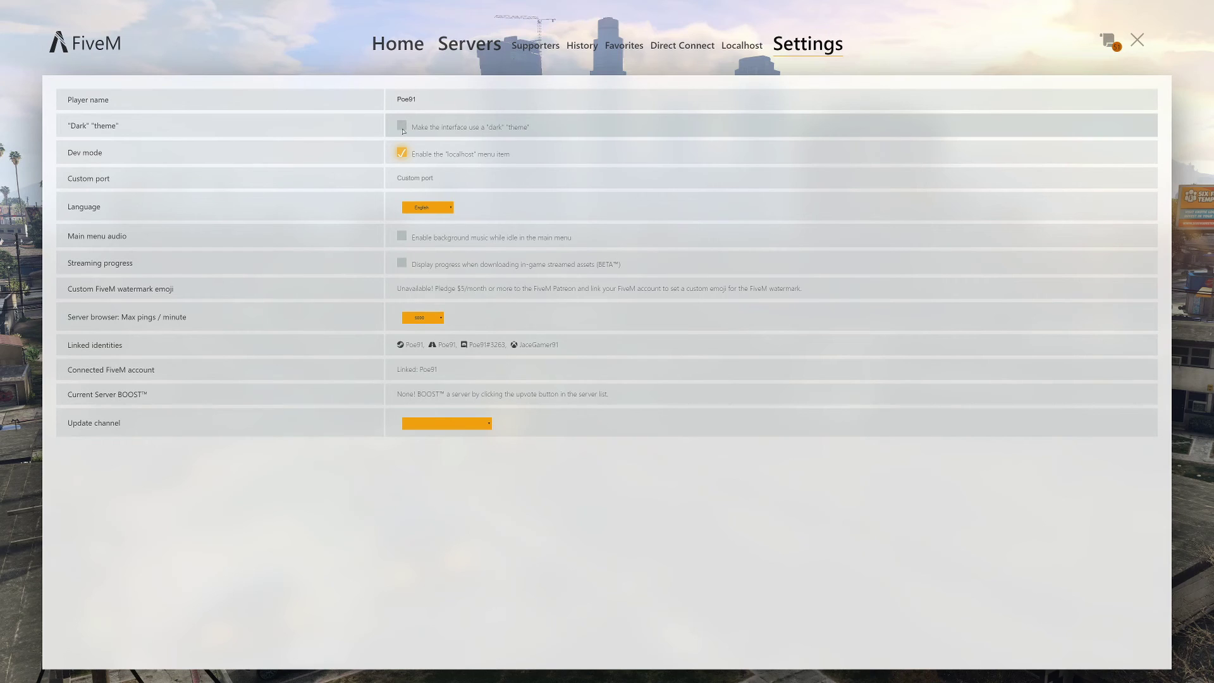
pyautogui.click(402, 126)
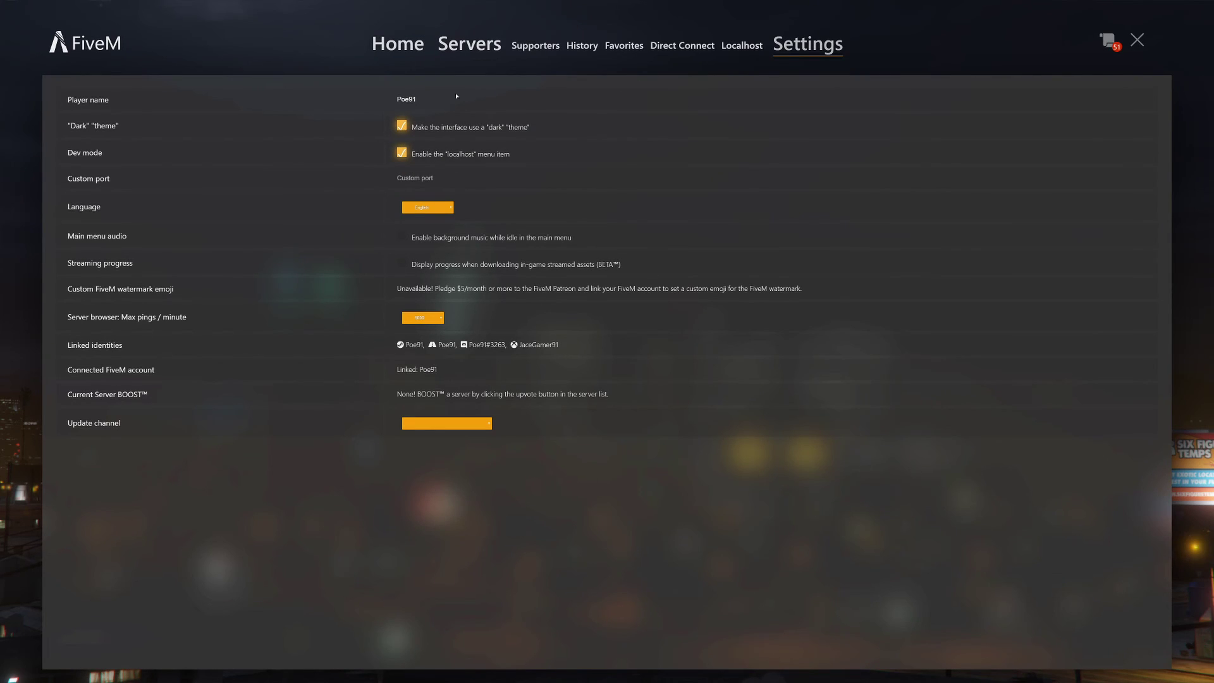
pyautogui.click(402, 153)
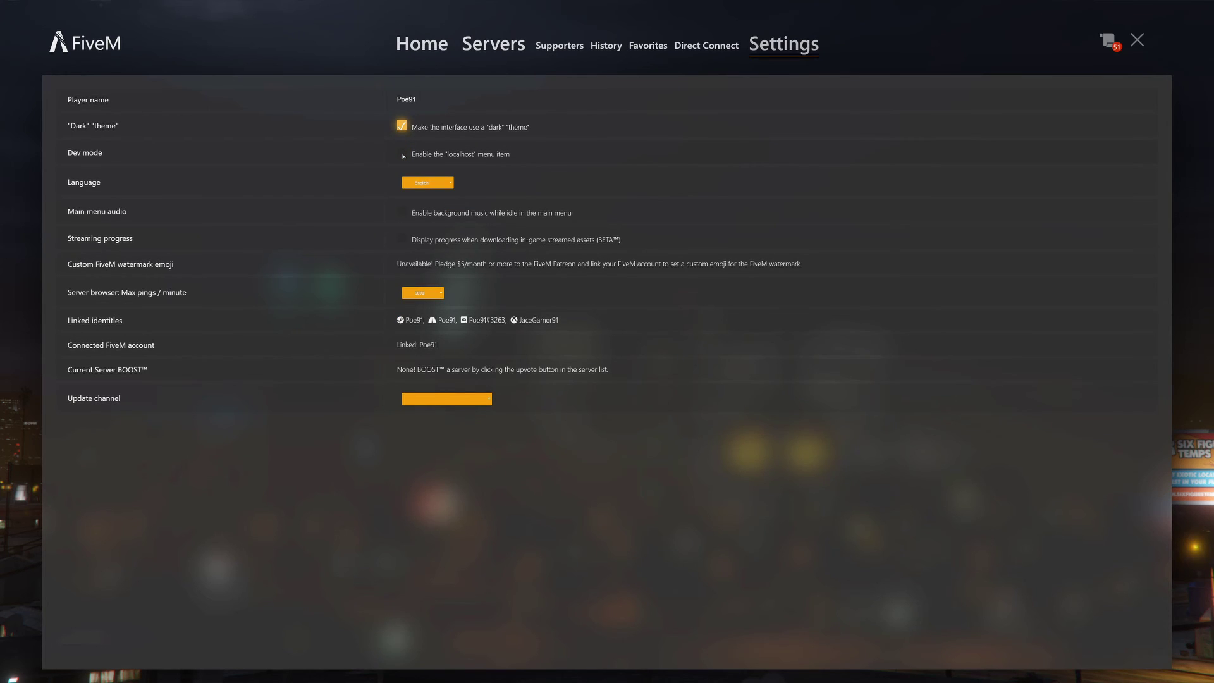
pyautogui.click(402, 156)
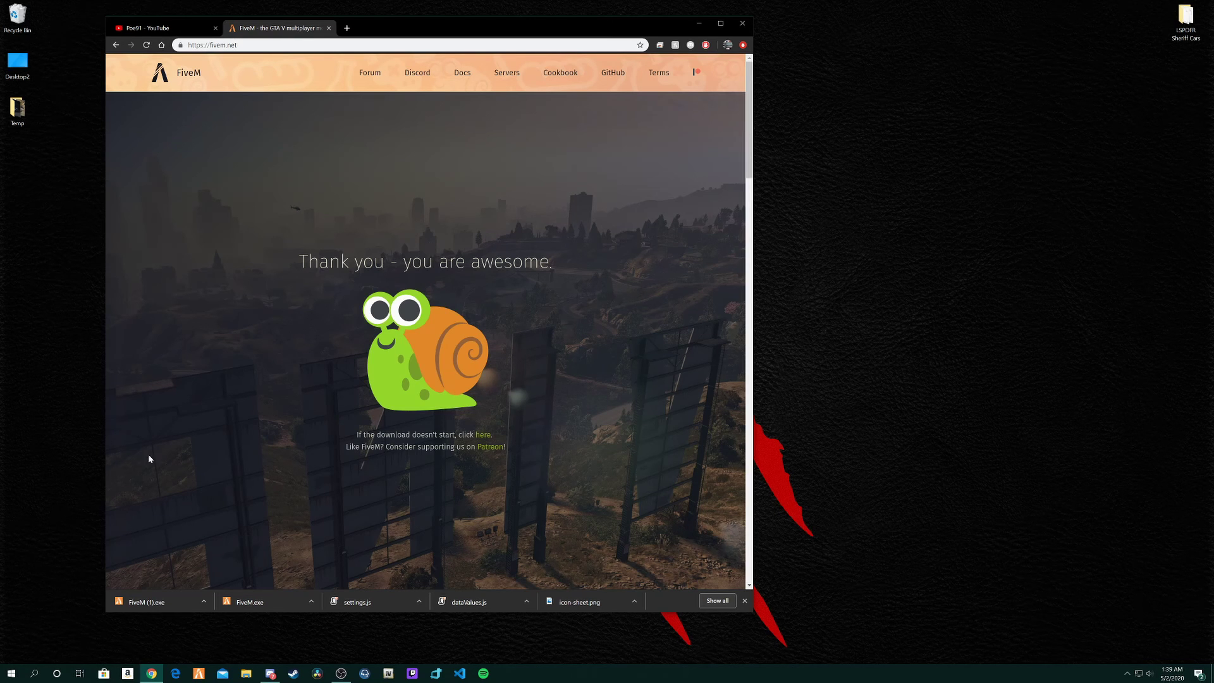
# Step: Search Windows for the FiveM app and open the file location of its Start Menu shortcut
pyautogui.click(42, 670)
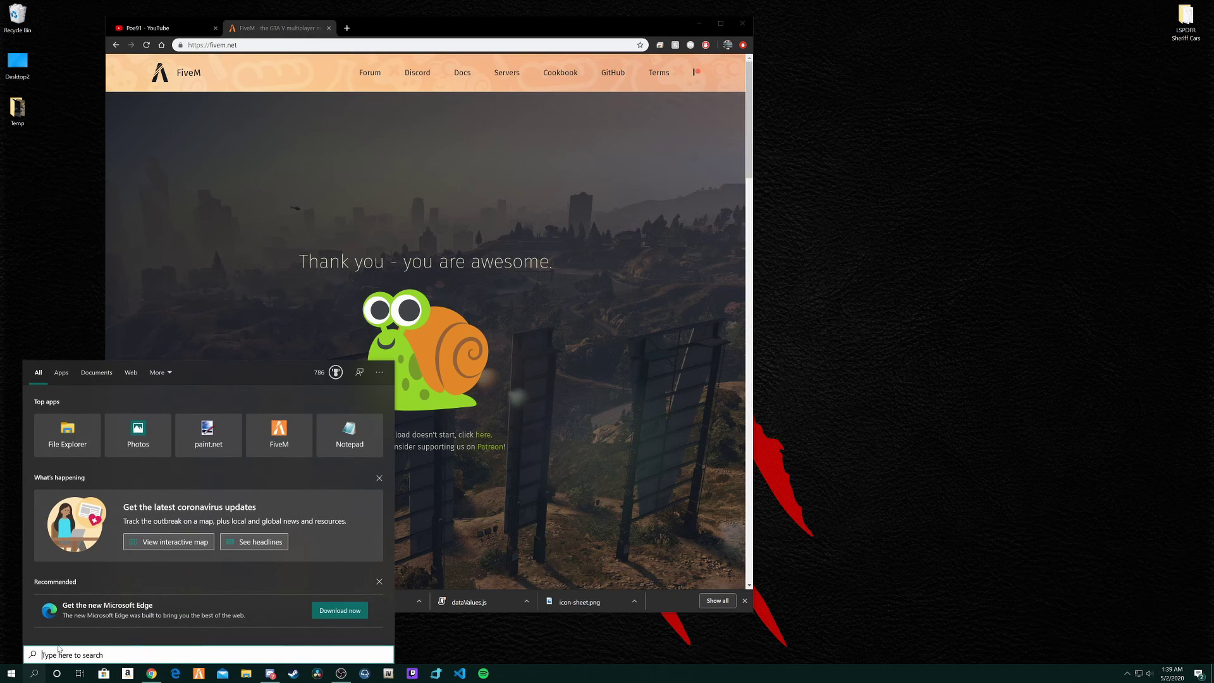
pyautogui.write('fi')
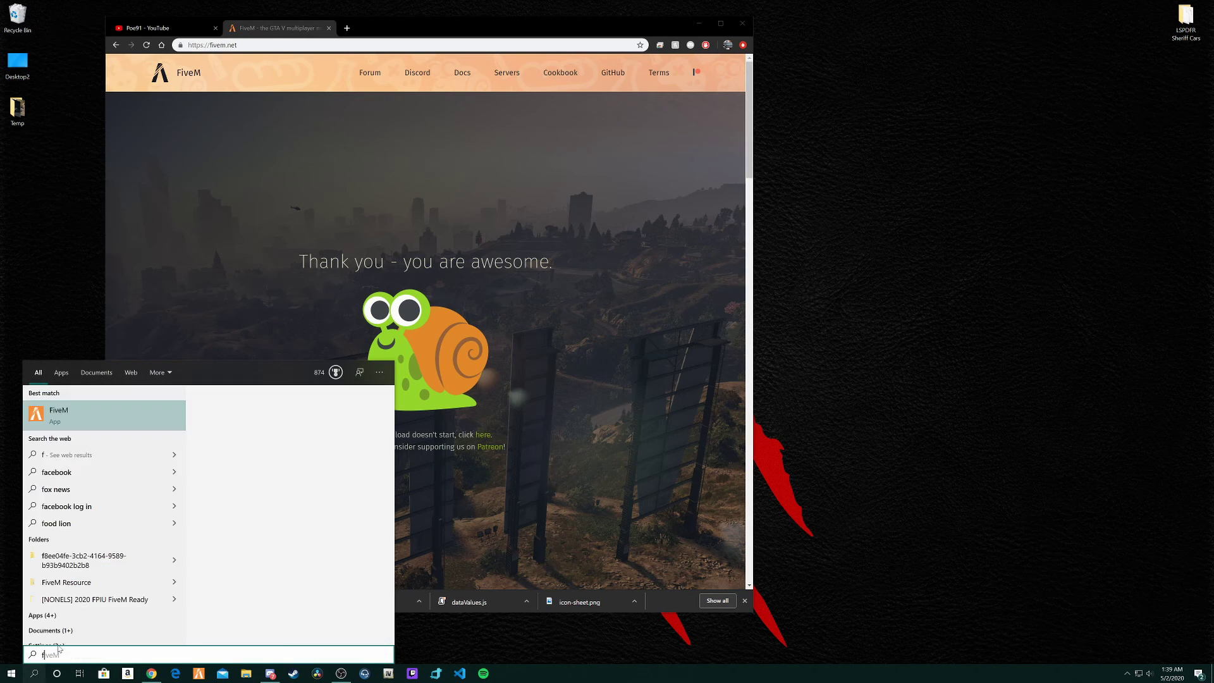
pyautogui.rightClick(86, 419)
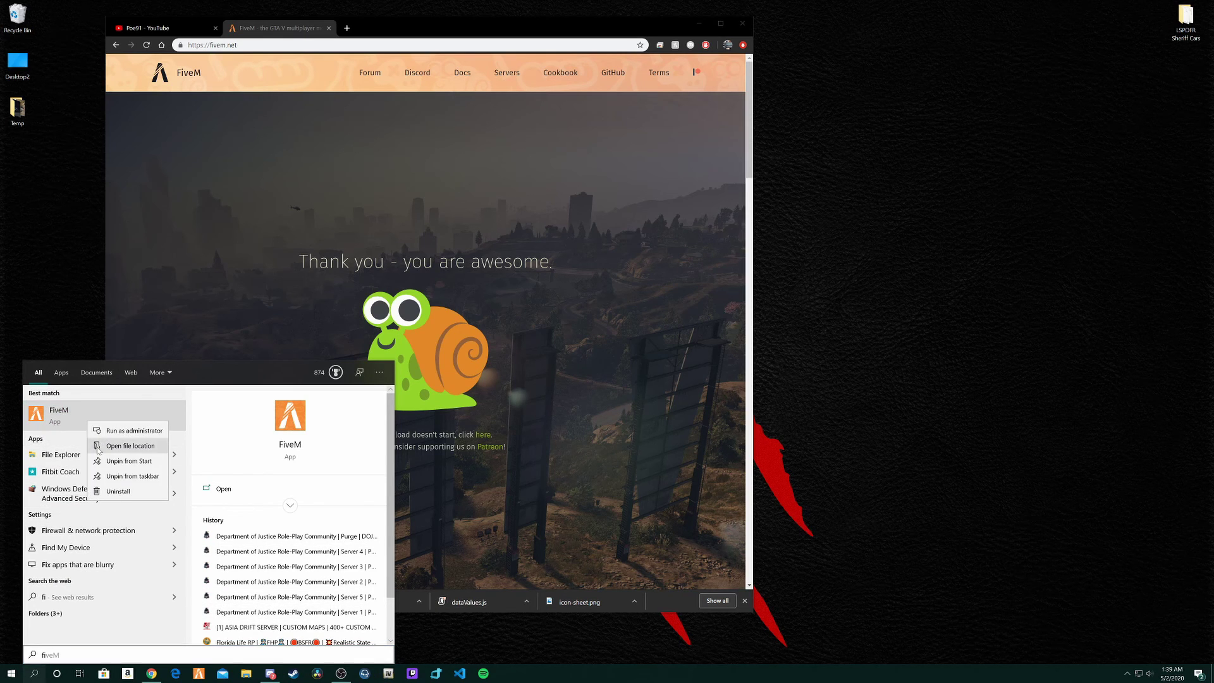
pyautogui.click(99, 446)
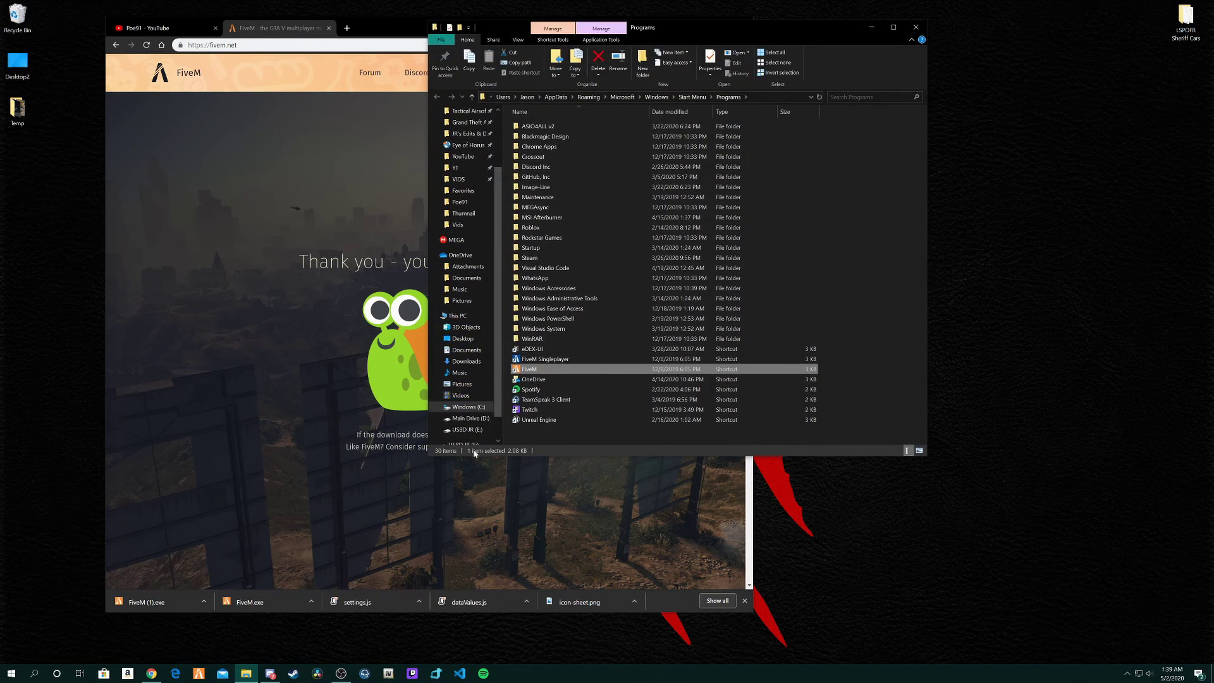
# Step: Open the folder the FiveM shortcut points to, and enter its FiveM Application Data folder
pyautogui.rightClick(535, 372)
pyautogui.click(552, 385)
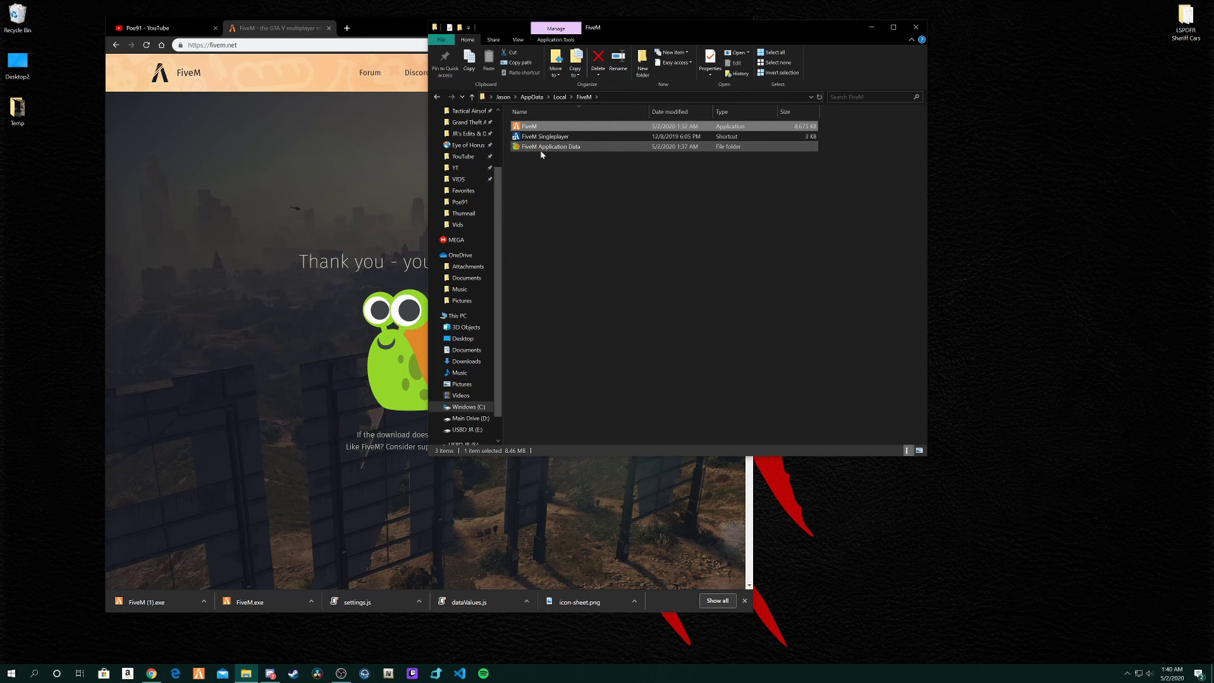
pyautogui.click(539, 151)
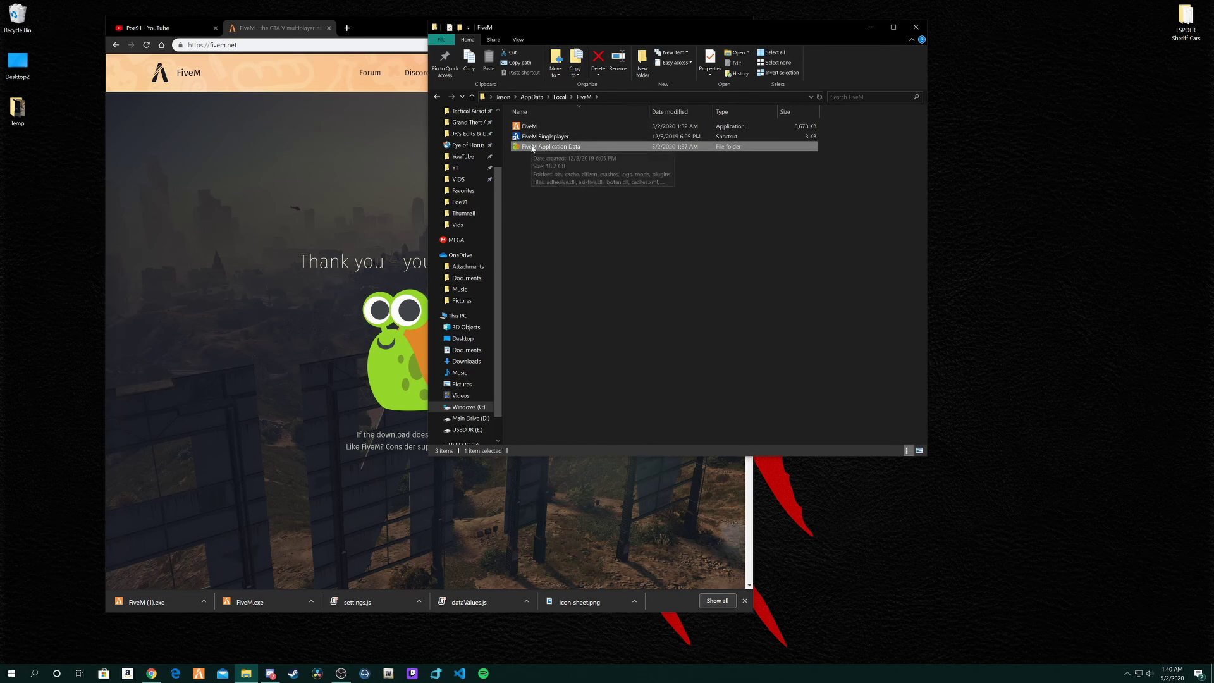
pyautogui.doubleClick(532, 149)
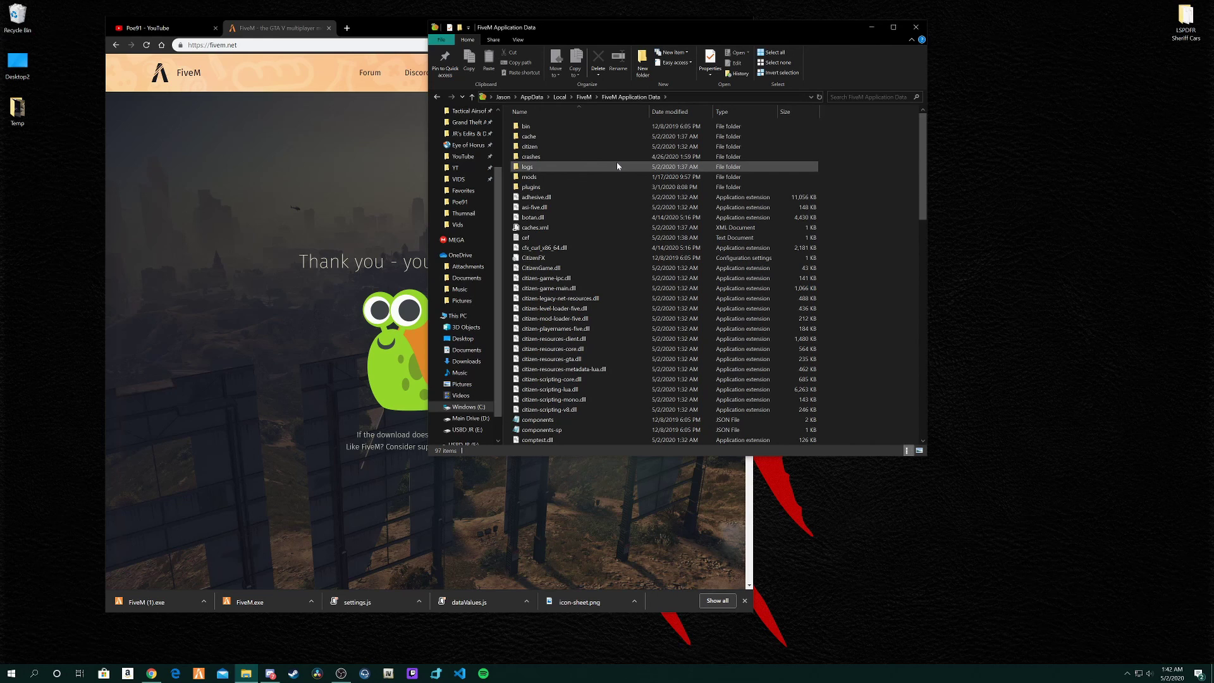
# Step: Switch to Chrome, try to open the FiveM forum, and go back to the fivem.net home page
pyautogui.click(338, 135)
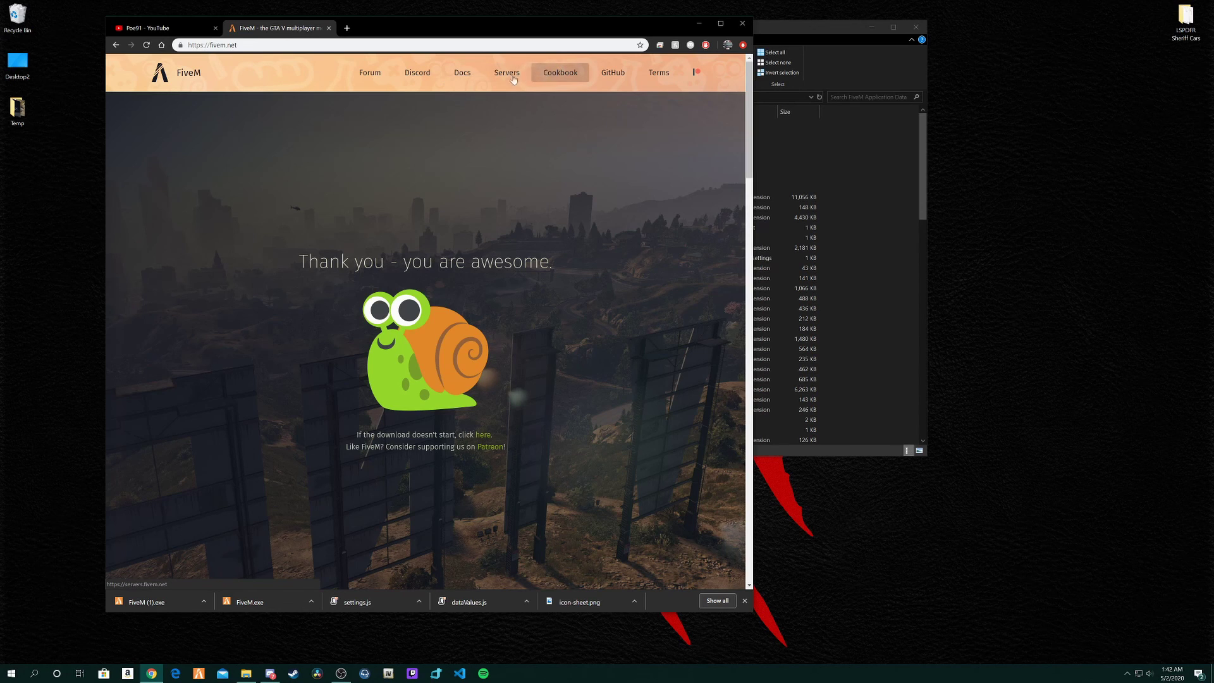
pyautogui.click(371, 71)
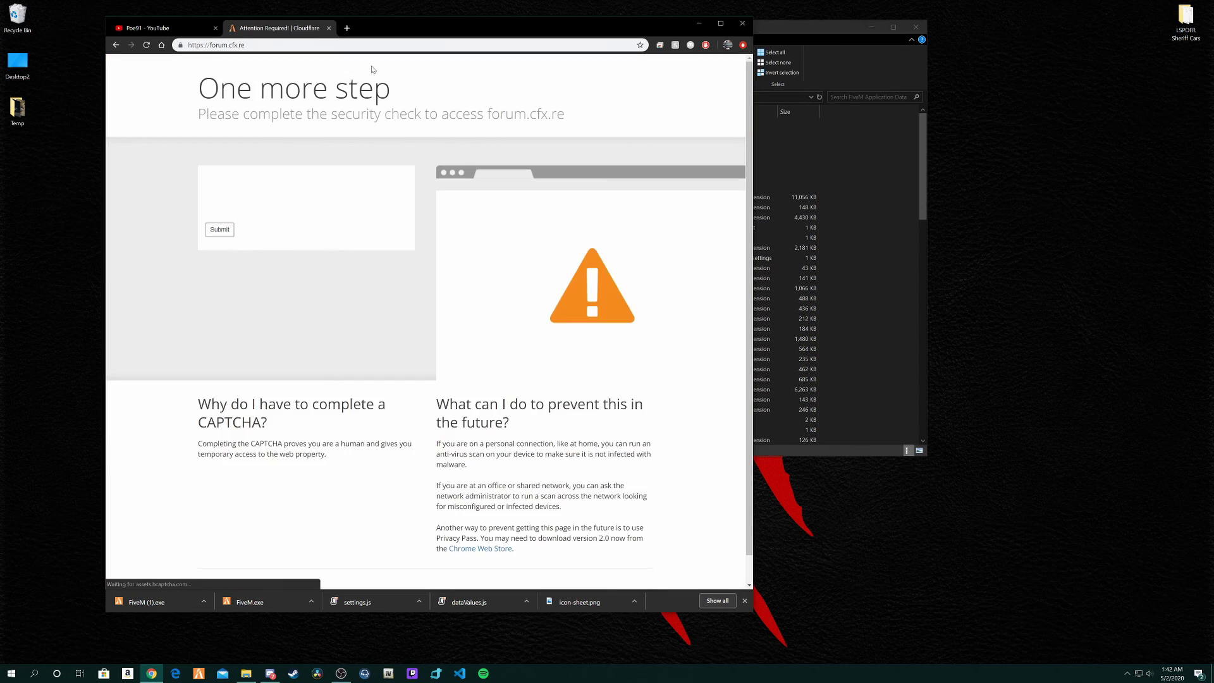
pyautogui.click(116, 45)
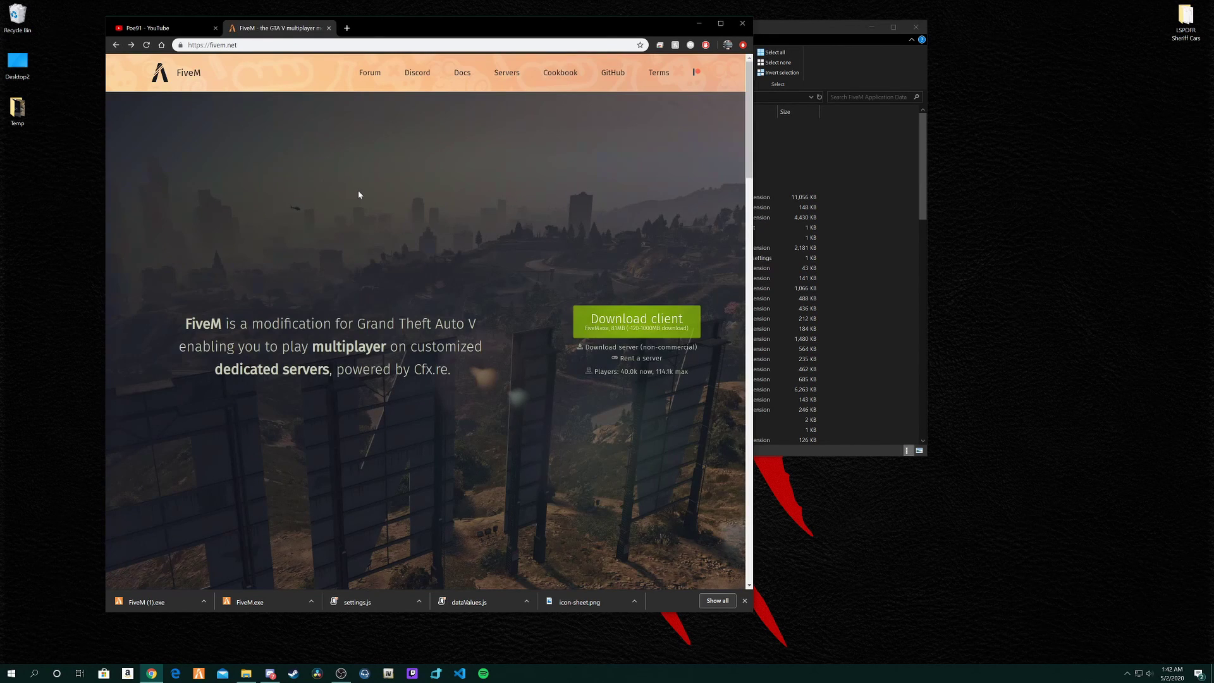